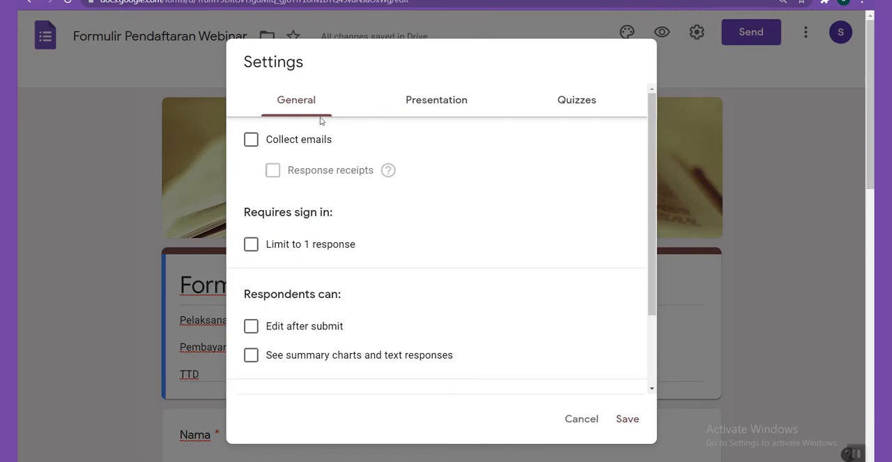
Turn on the collection of respondents' email addresses in the form's general settings
click(251, 140)
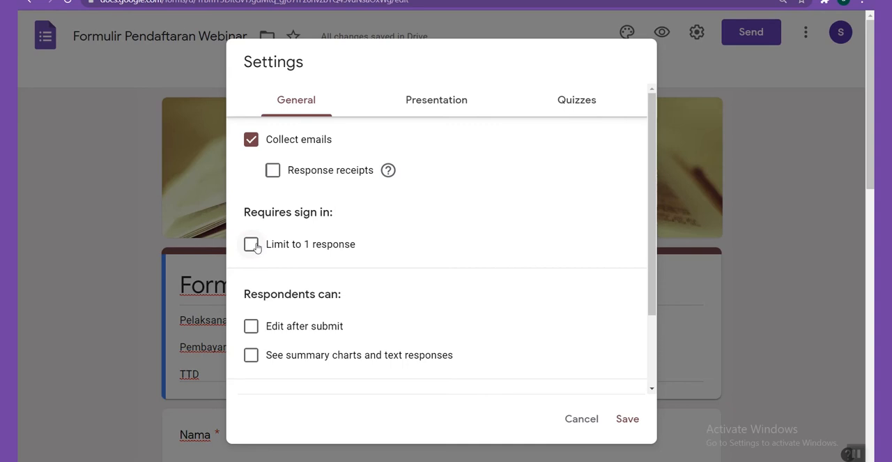
Try limiting to one response, editing after submission and showing summary charts, turning each option back off
click(252, 246)
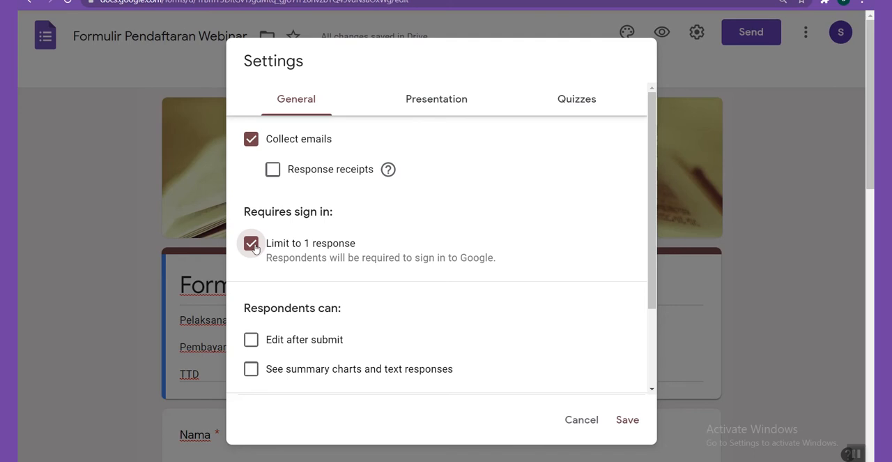
click(252, 245)
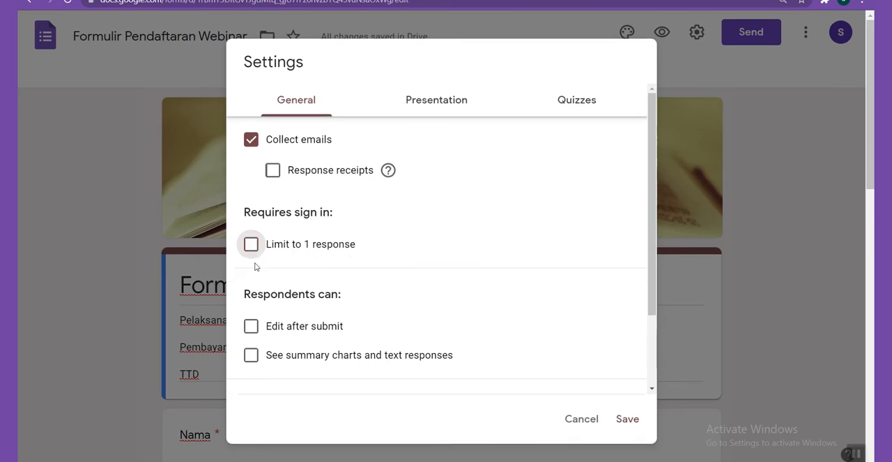
click(254, 328)
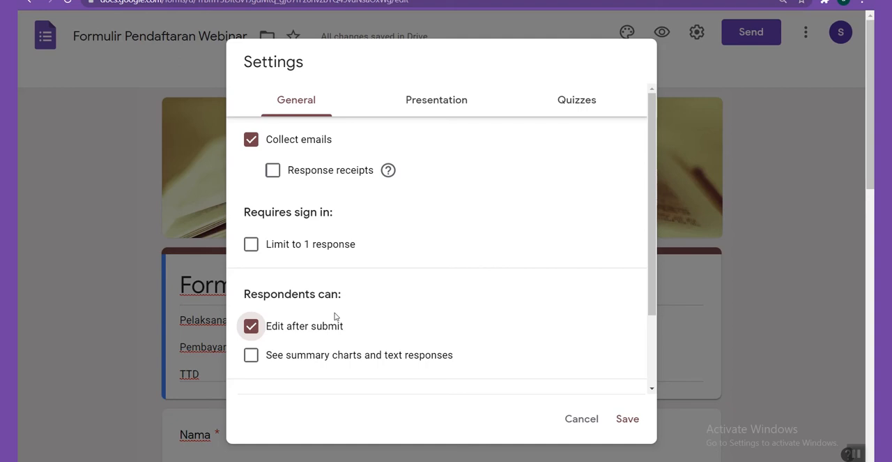
click(251, 355)
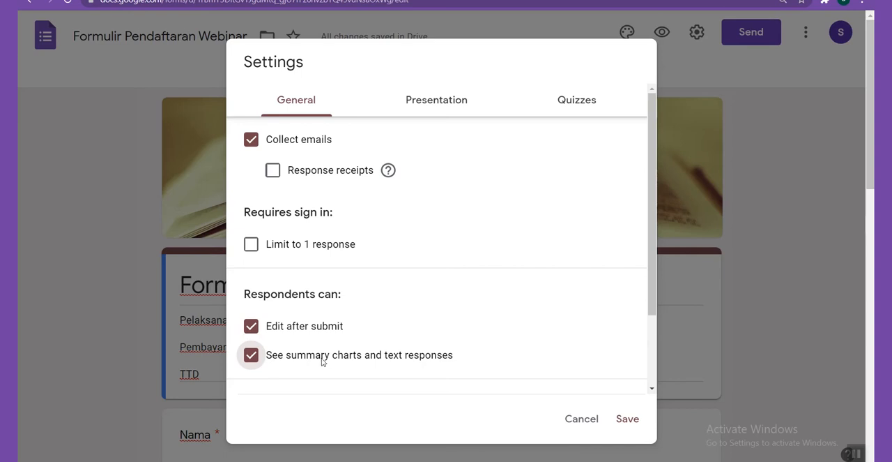
click(256, 361)
click(251, 328)
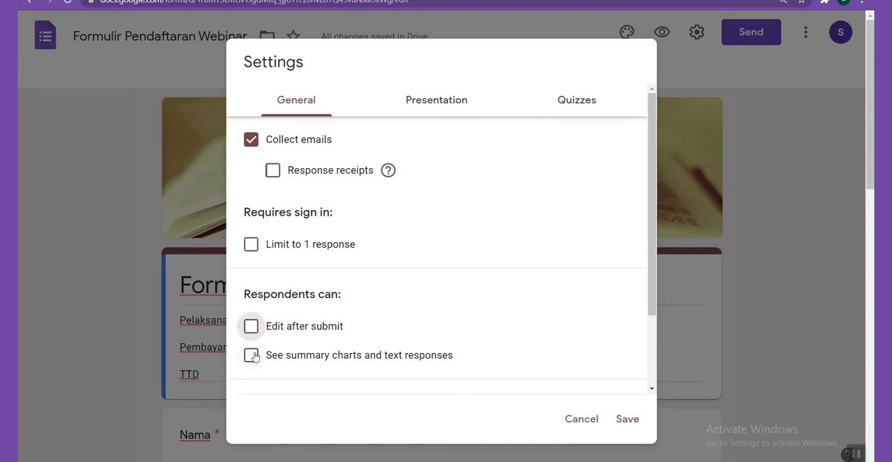
Try the progress bar and shuffled question order in the presentation settings, turning both back off
click(437, 104)
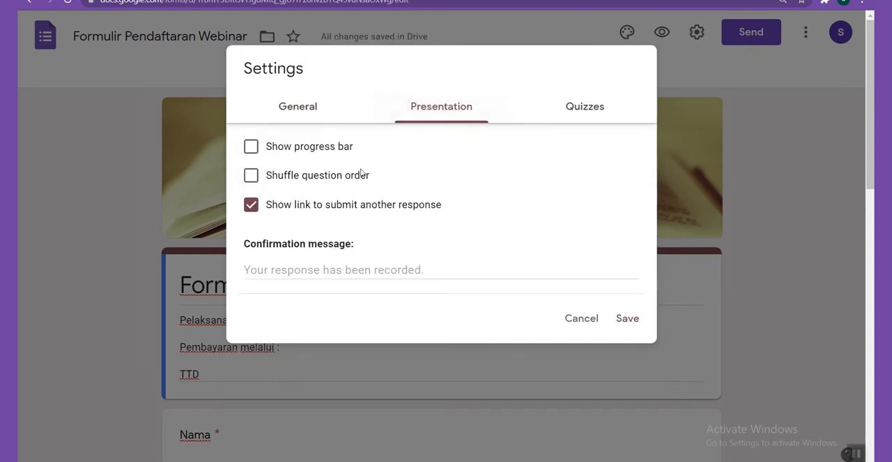
click(251, 148)
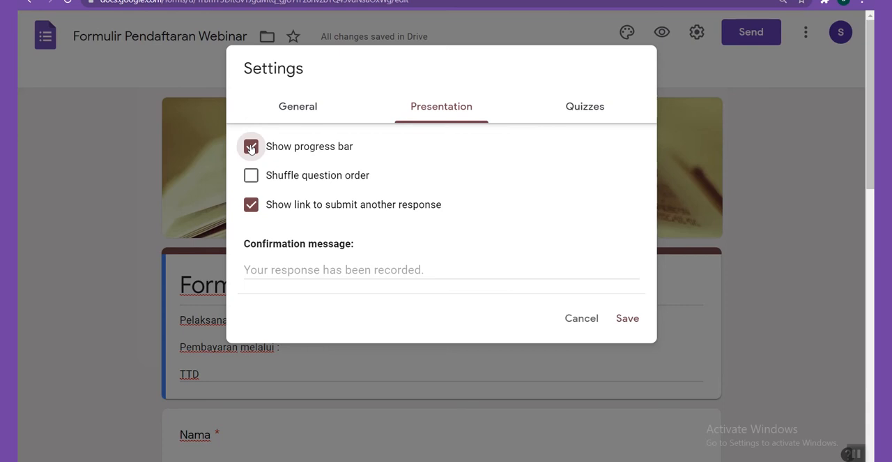
click(252, 179)
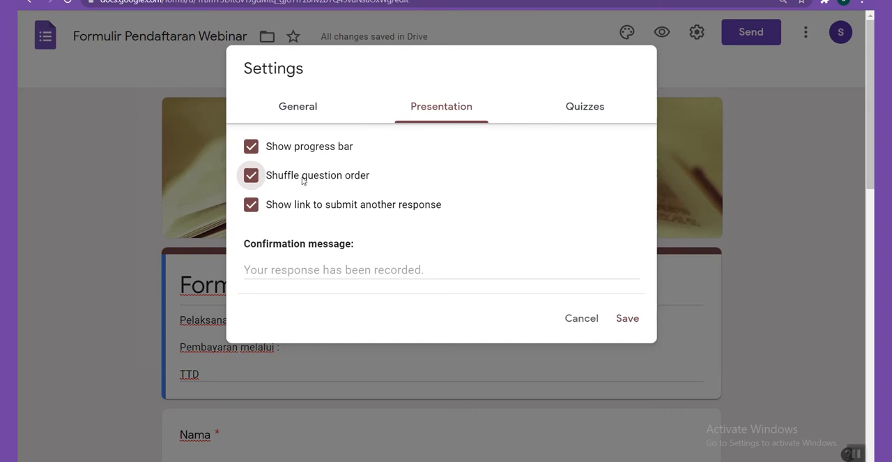
click(251, 175)
click(251, 146)
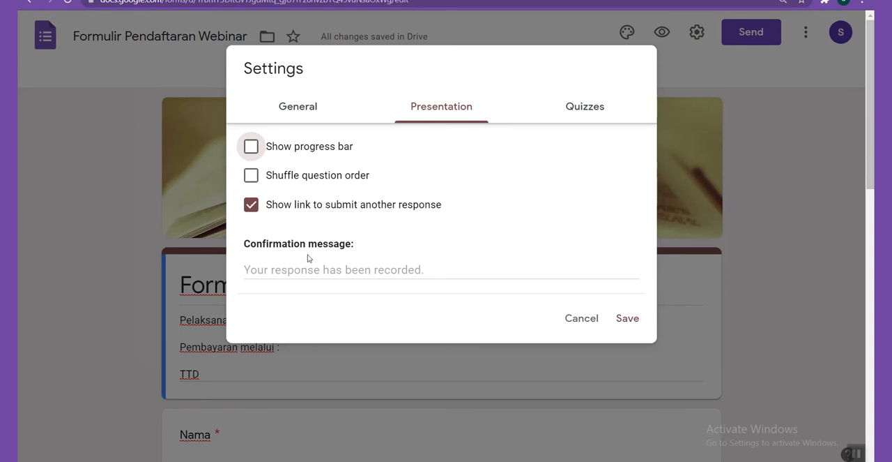
Set the form's confirmation message to "Terima Kasih atas partisipasinya"
click(324, 269)
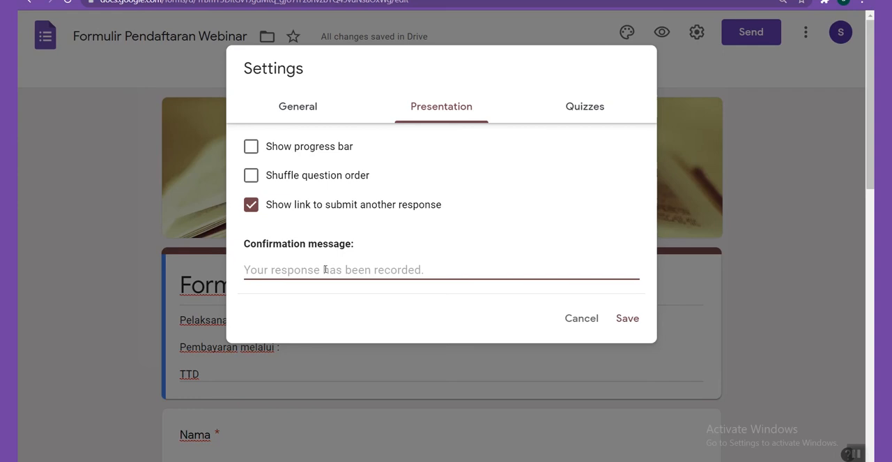
text(Terima Kas)
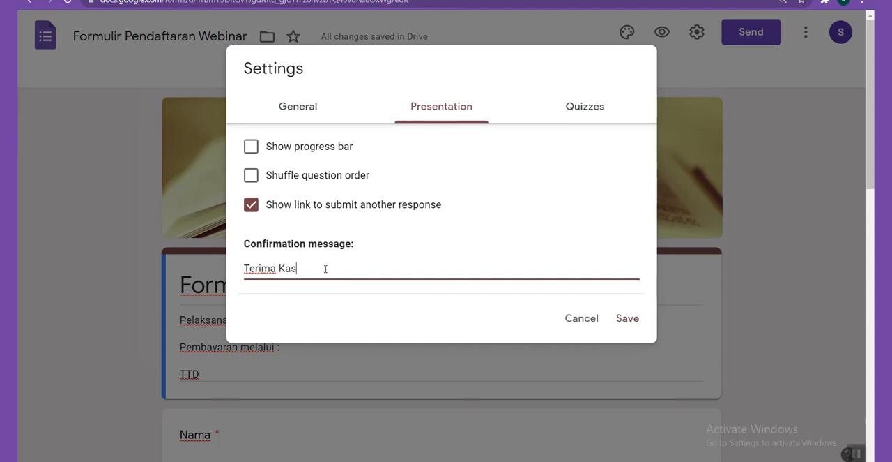
text(ih atas partisipasinya)
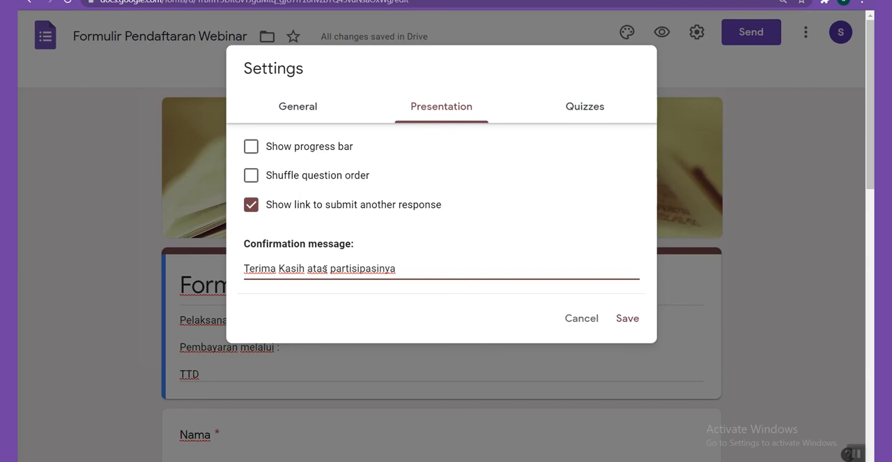
key(ctrl+a)
key(BackSpace)
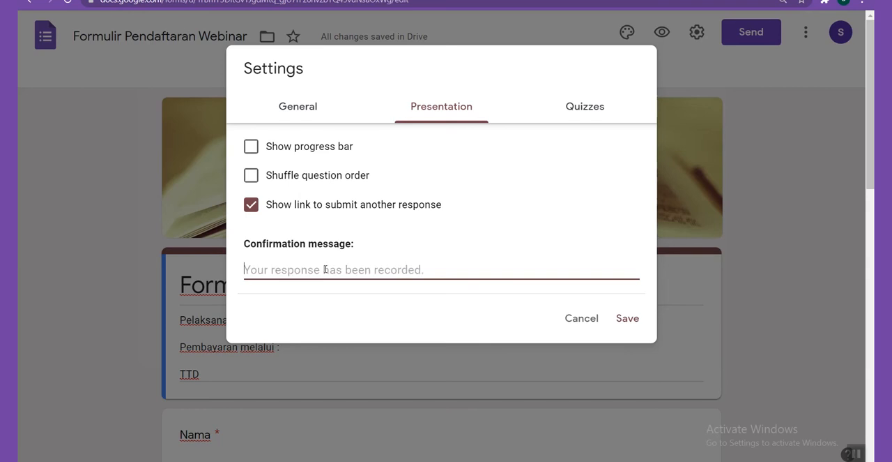
text(Terima )
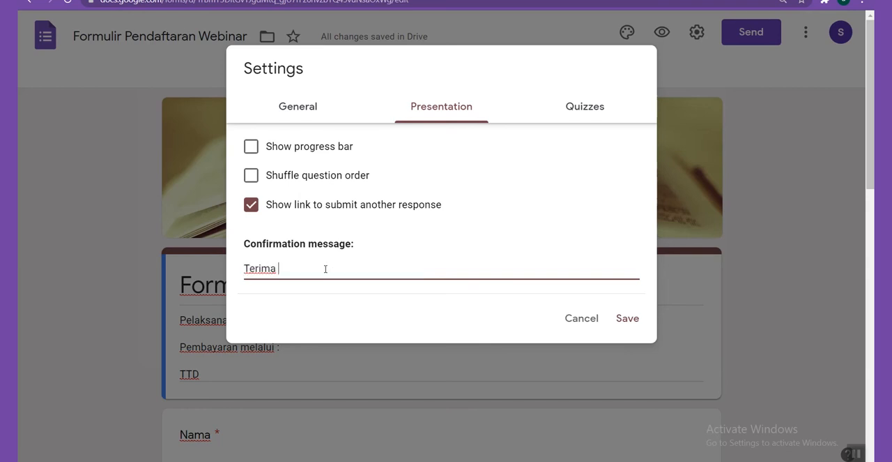
text(Kasih atas partisipasinya)
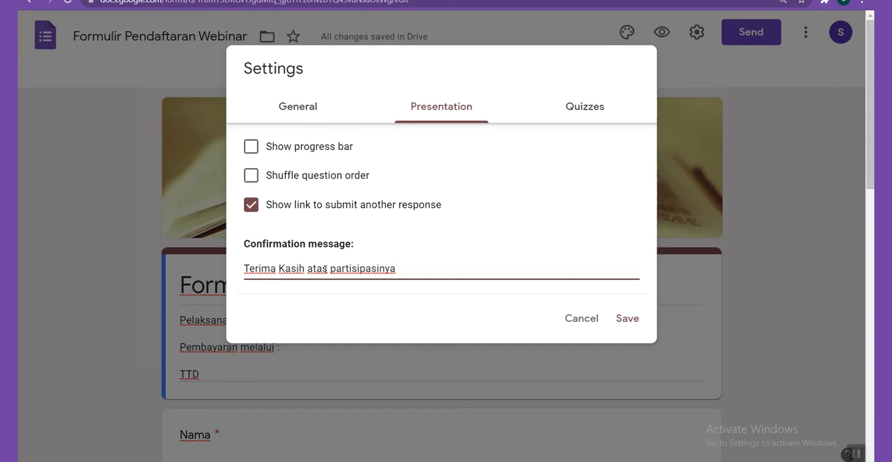
View the quiz options without enabling the quiz, and save the form settings
click(583, 106)
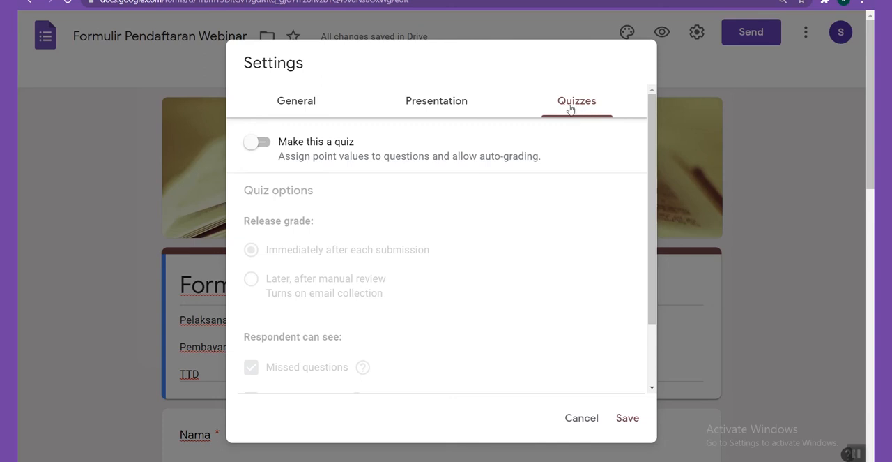
click(628, 420)
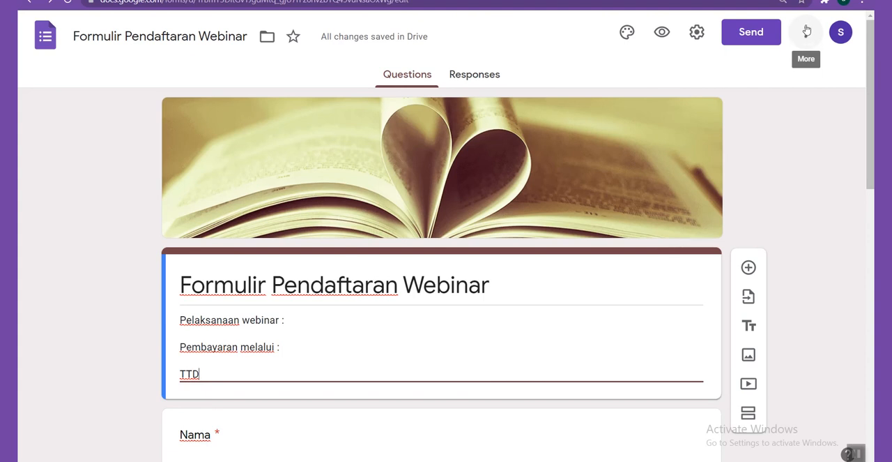
Look at the options for adding collaborators to the form and leave without adding anyone
click(806, 33)
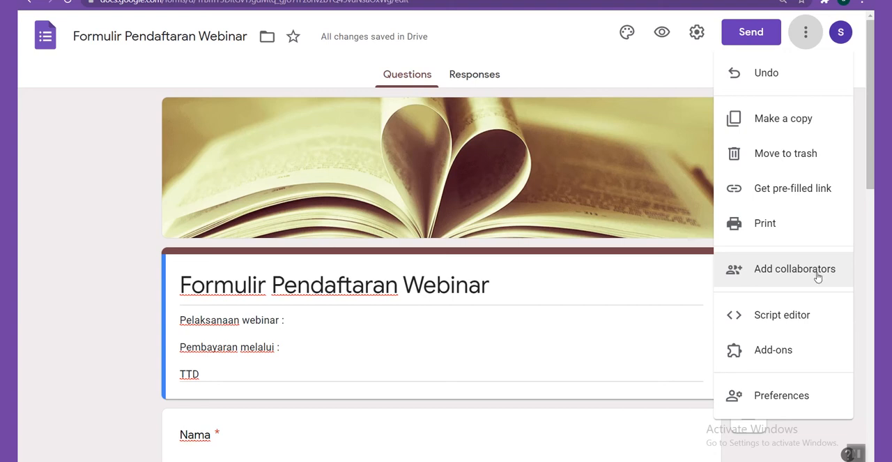
click(792, 281)
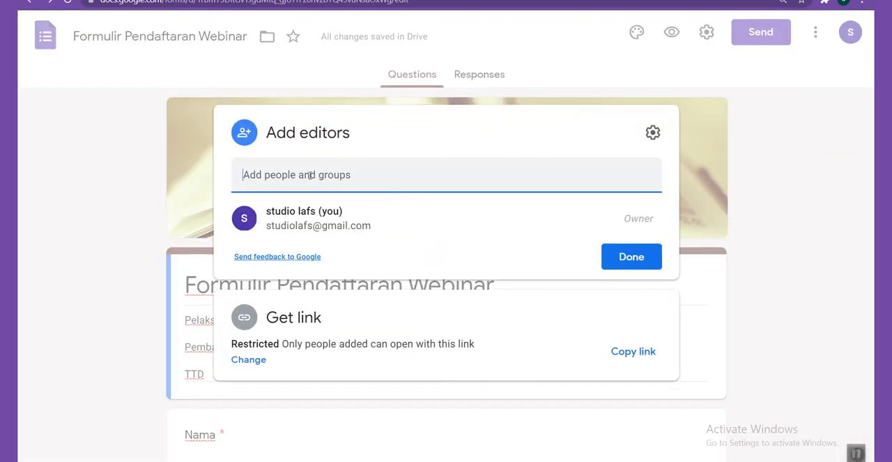
click(304, 176)
click(351, 154)
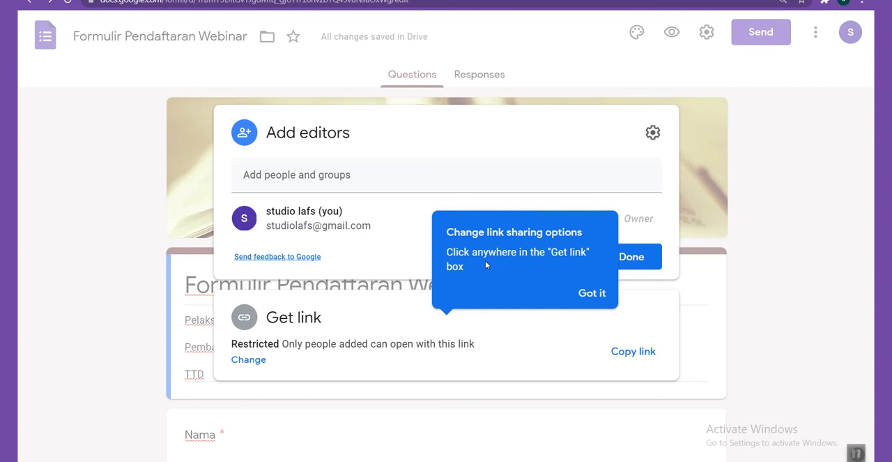
click(697, 191)
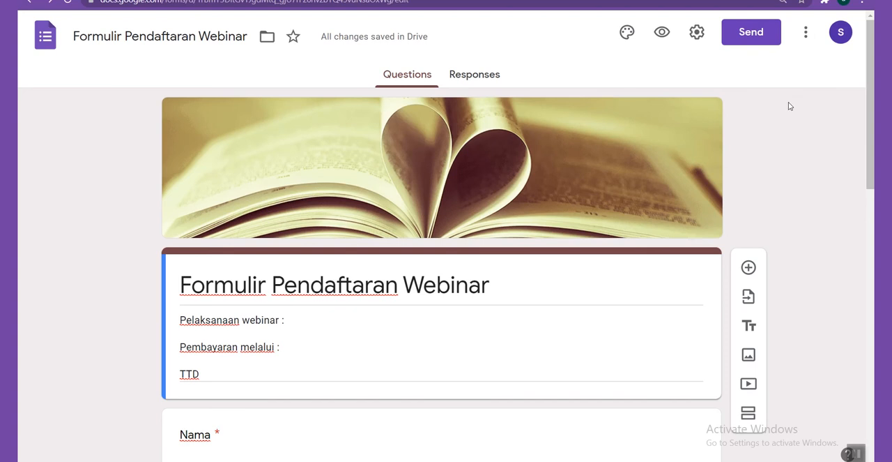
Open the form's sending options and examine the fields for inviting respondents by email
click(751, 32)
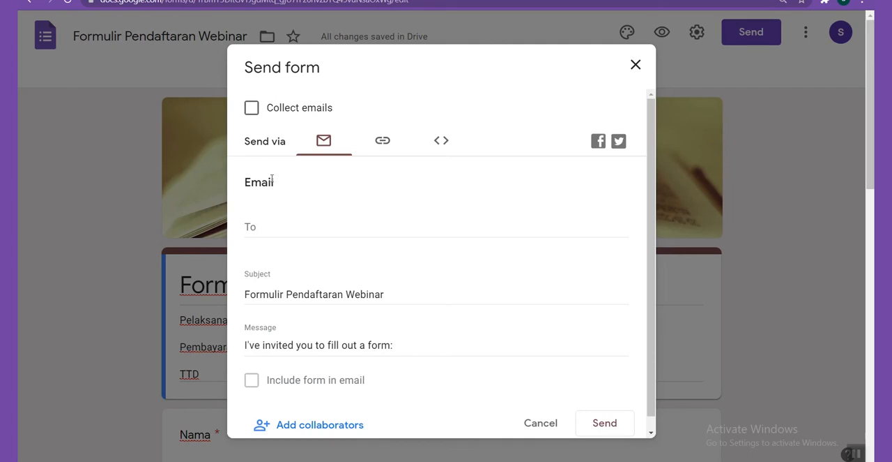
scroll(293, 160, down, 1)
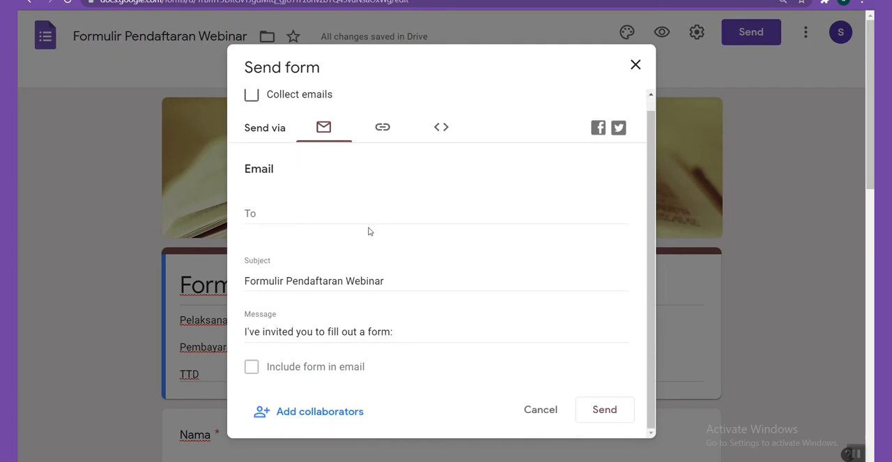
click(267, 215)
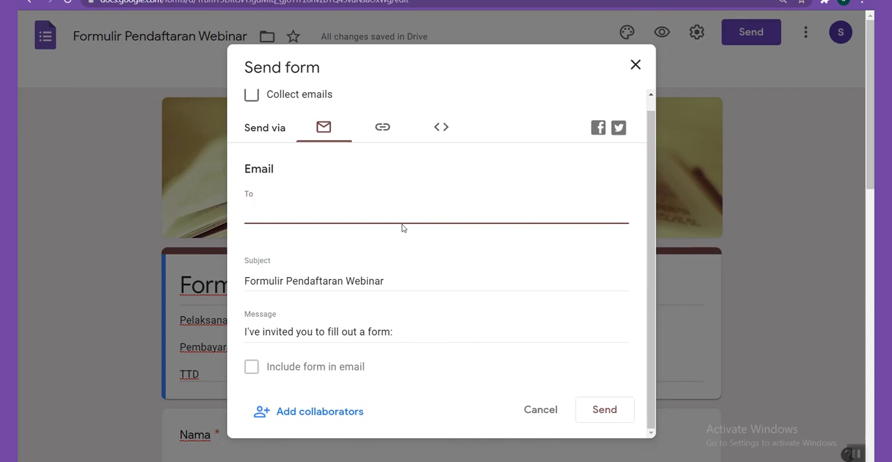
Generate a shortened URL for sharing the form, copy it and close the sending options
click(385, 130)
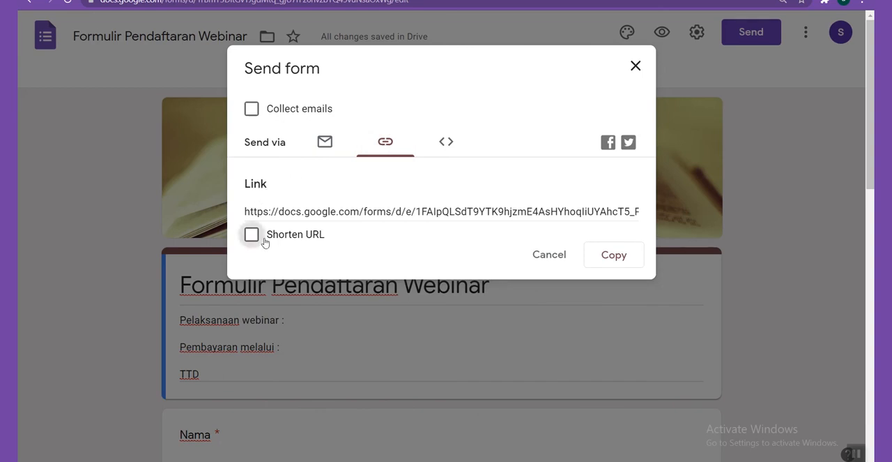
click(246, 211)
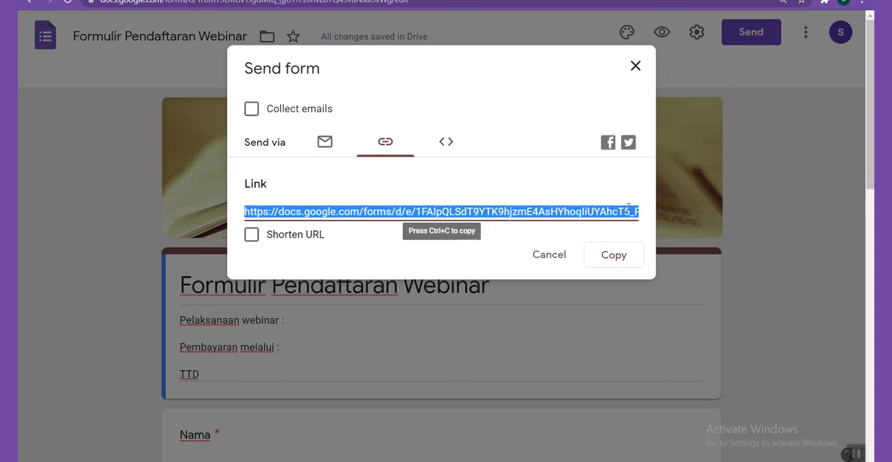
click(251, 233)
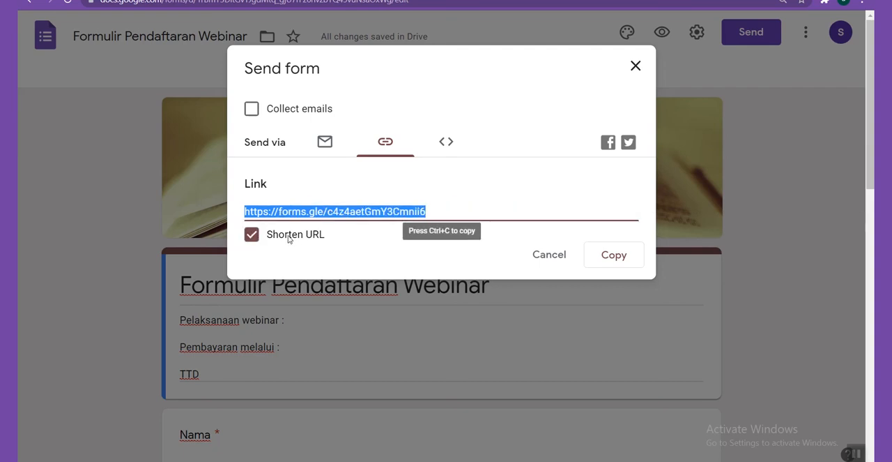
click(612, 254)
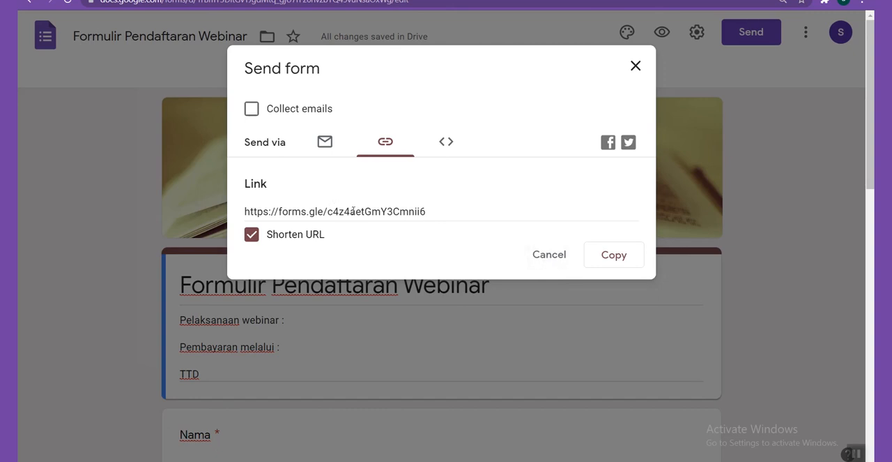
click(636, 61)
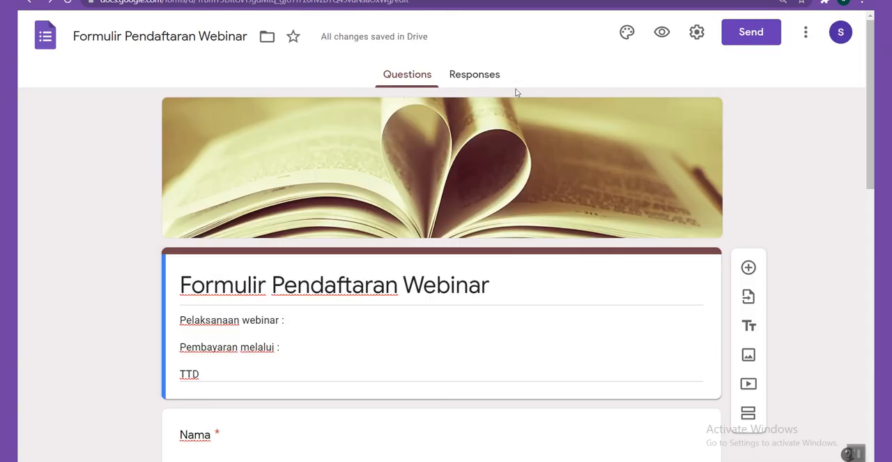
Open the link shortening sites bit.ly and gg.gg in separate new browser tabs
key(ctrl+t)
text(bi)
key(Return)
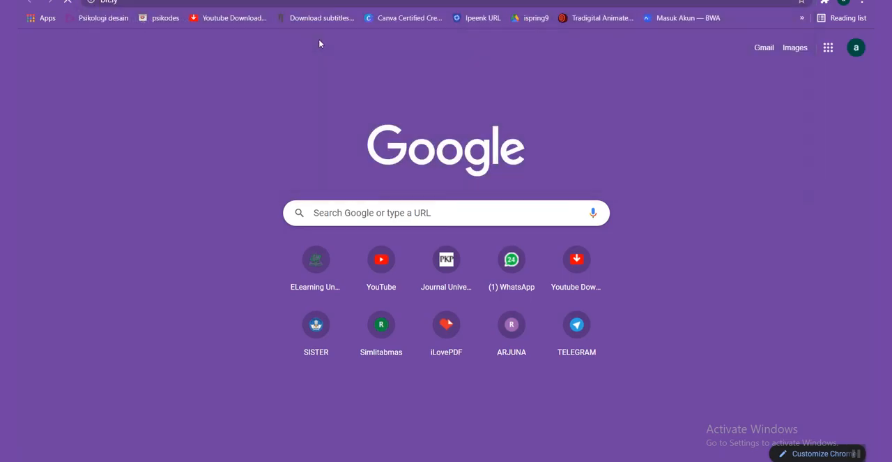
key(ctrl+t)
text(gg.gg)
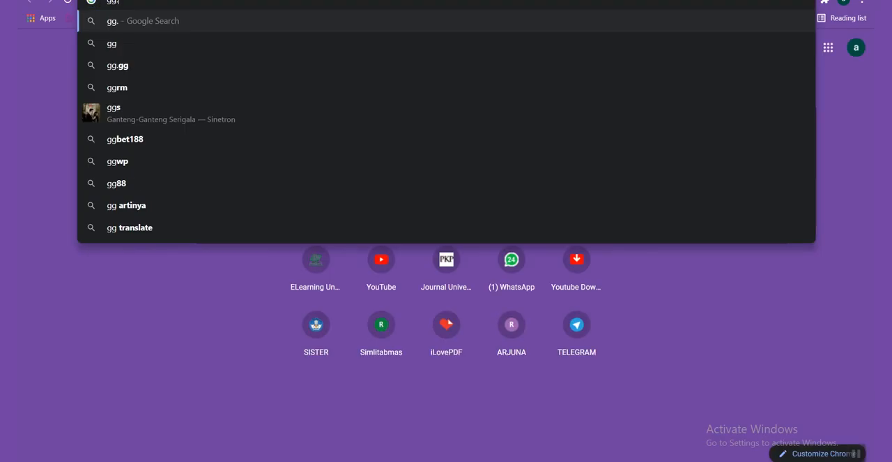
key(Return)
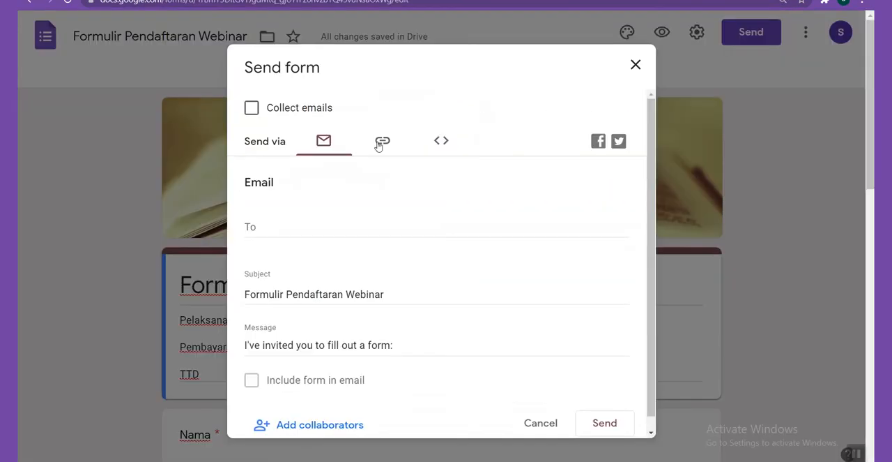
Copy the form's full, unshortened link from the link sharing option
click(386, 141)
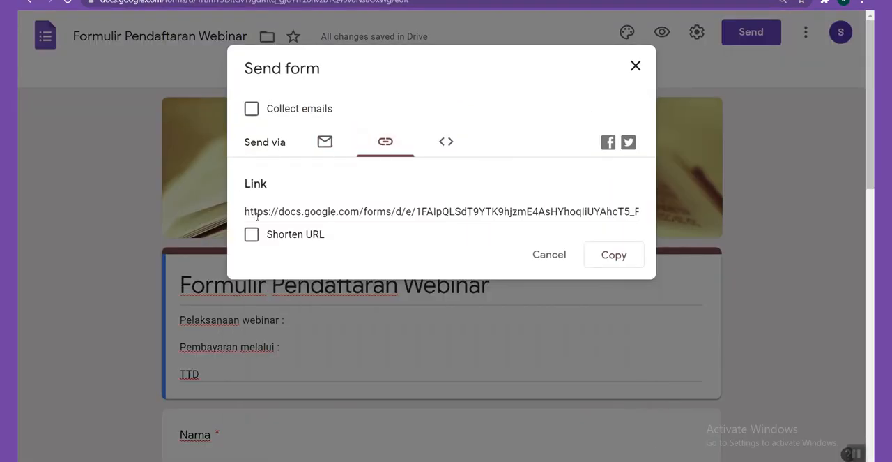
click(621, 254)
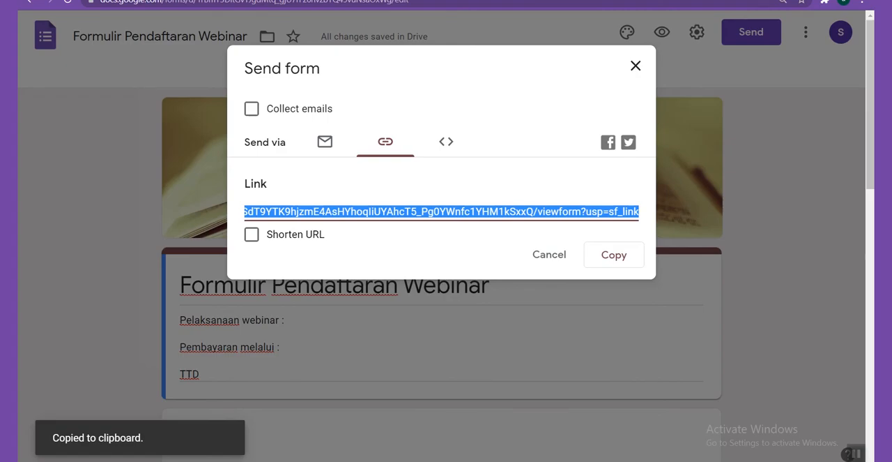
Paste the form's copied link into gg.gg, shorten it and select the resulting short URL
click(149, 0)
click(307, 145)
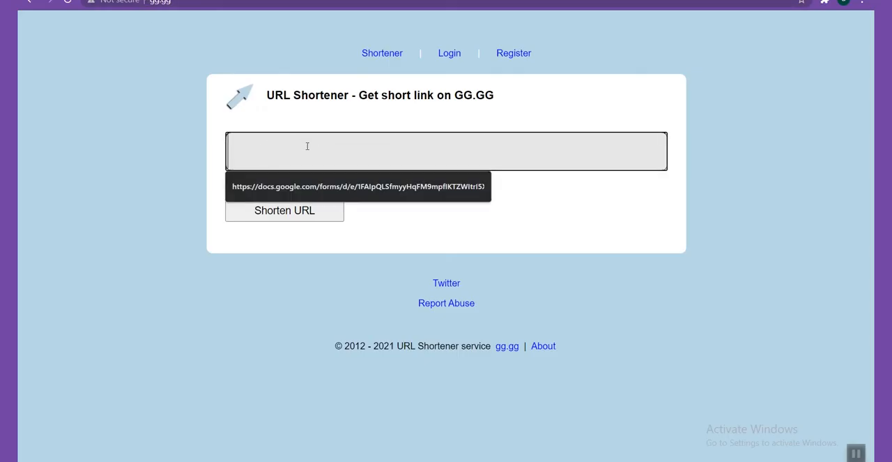
right_click(270, 153)
click(313, 251)
click(247, 209)
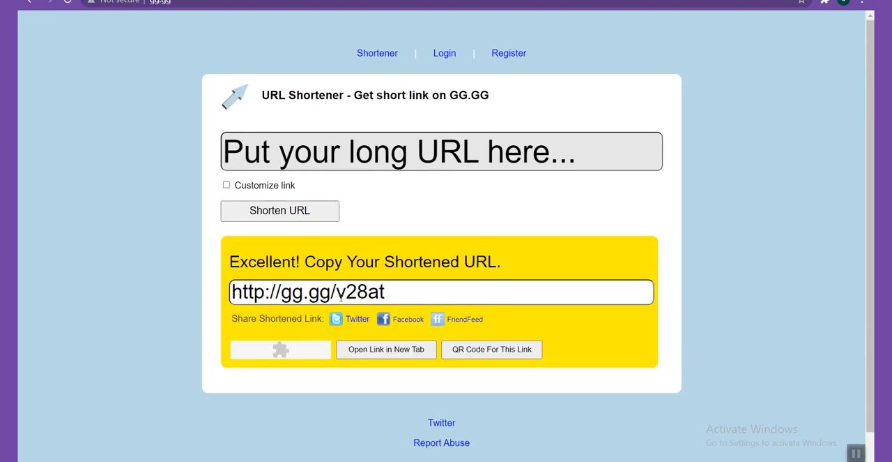
drag(392, 295, 230, 293)
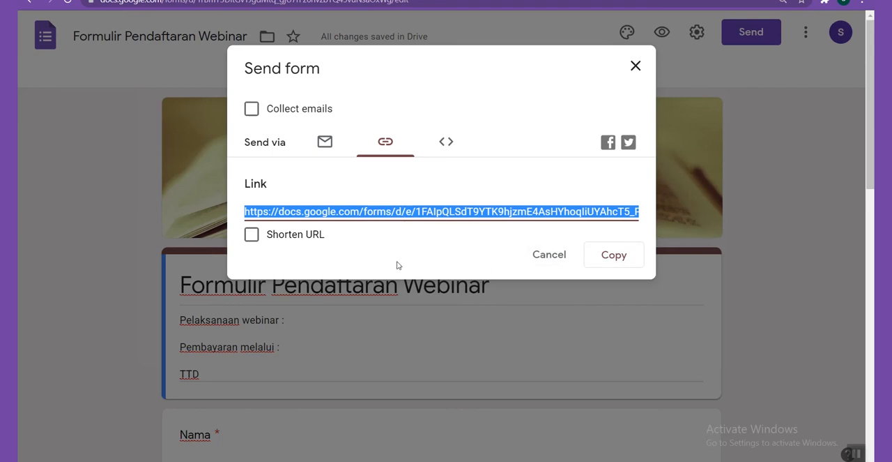
Enable URL shortening for the form's share link and return to the gg.gg result to compare the two
click(251, 235)
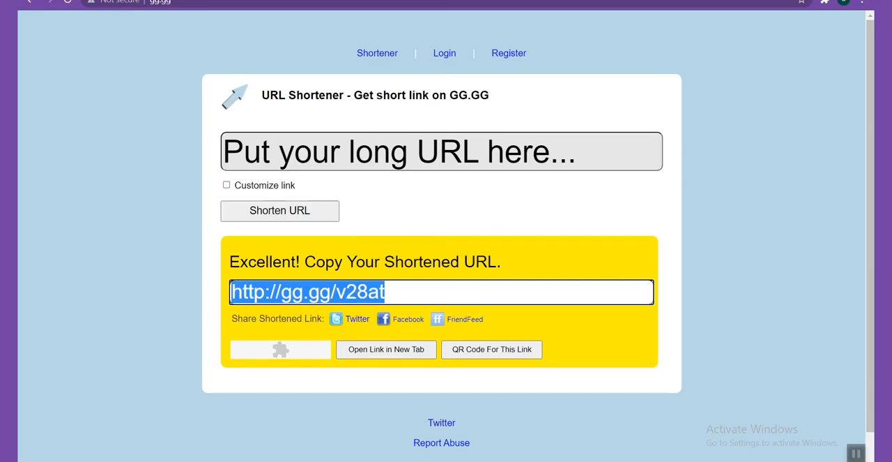
click(411, 292)
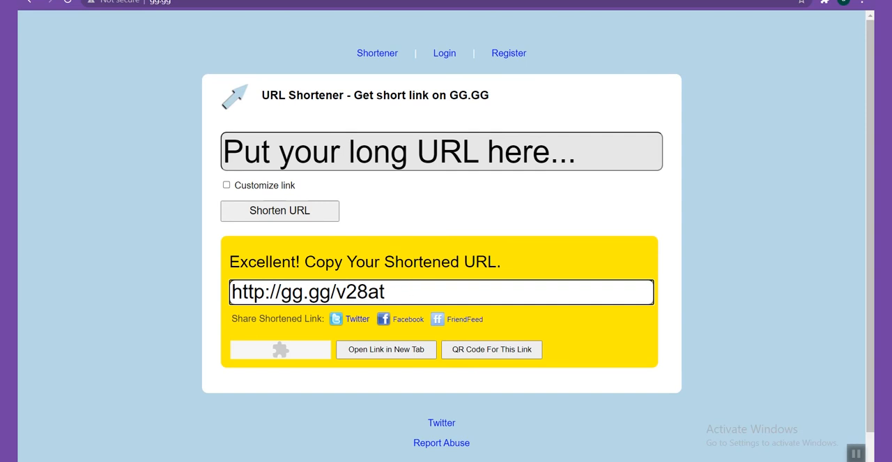
click(586, 208)
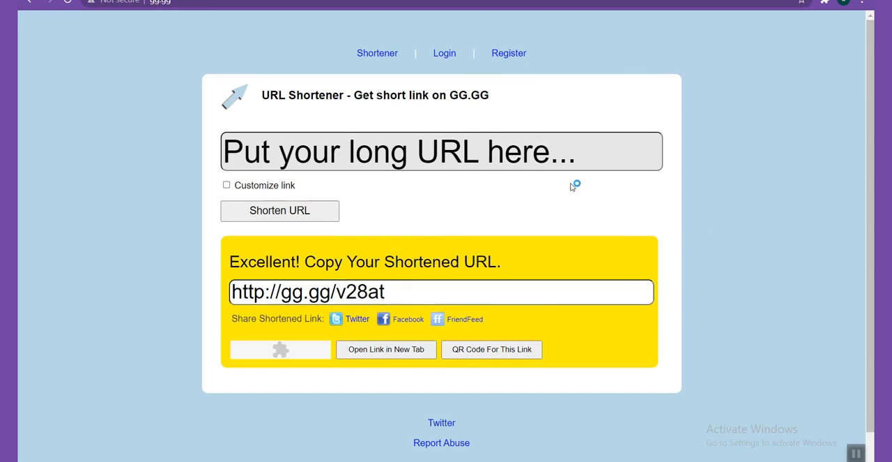
Copy the gg.gg short link, open it in another browser to check the form, and return to gg.gg
click(324, 297)
right_click(323, 295)
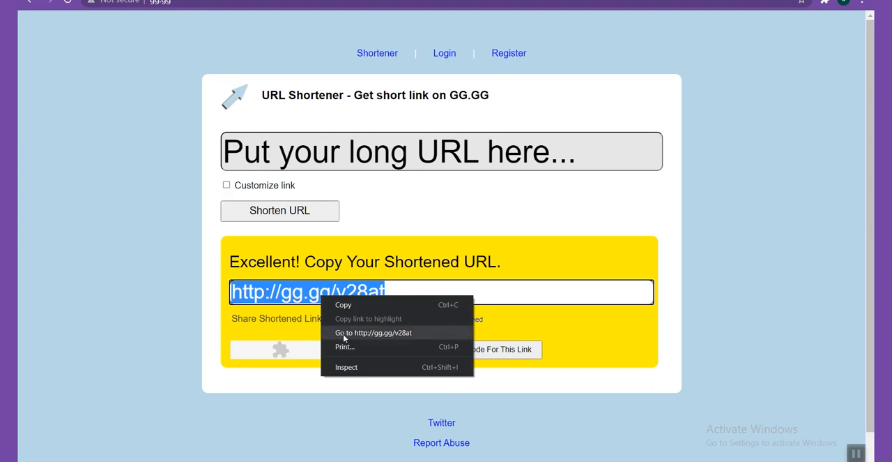
click(344, 304)
key(ctrl+t)
key(ctrl+v)
key(Return)
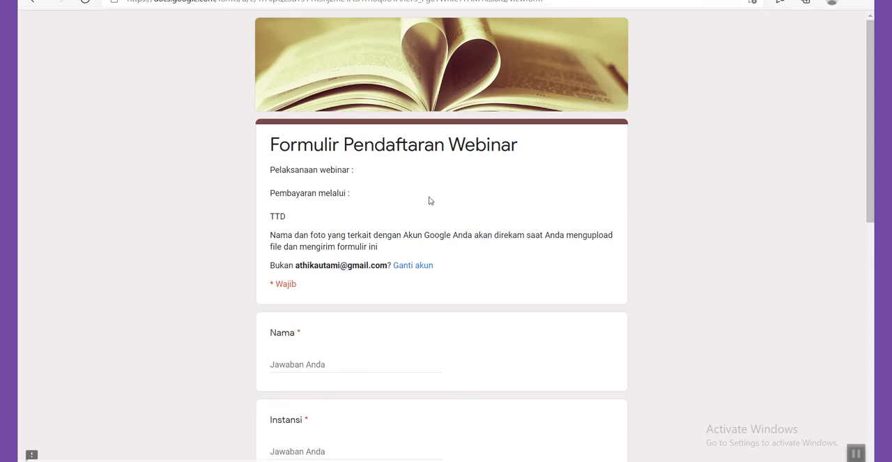
click(802, 1)
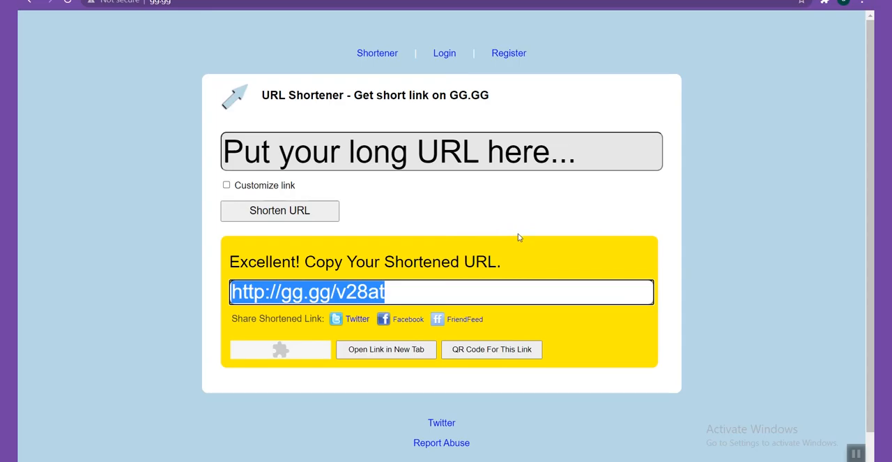
Try to shorten the form's forms.gle link on gg.gg with the custom path pendaftaranwebinar
click(227, 185)
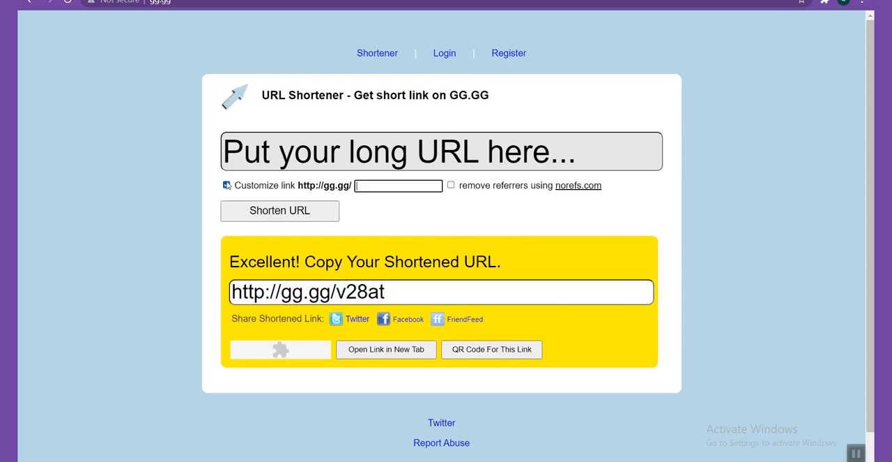
click(393, 186)
text(pendaftaranwebinar)
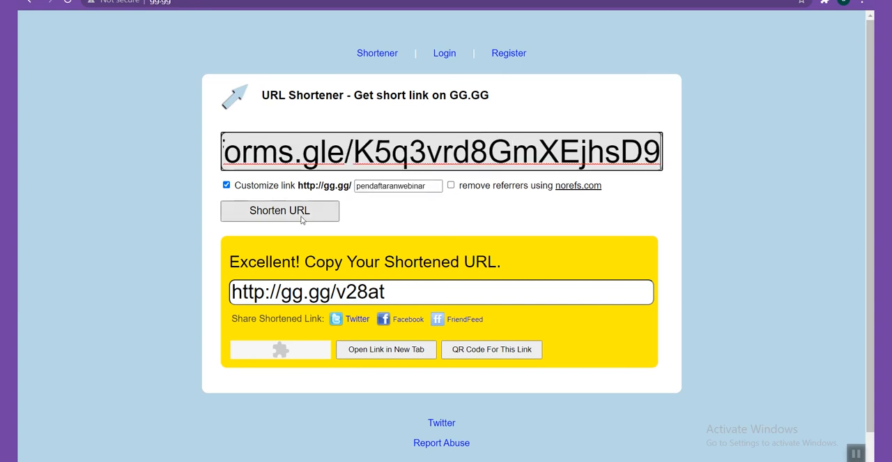
click(282, 216)
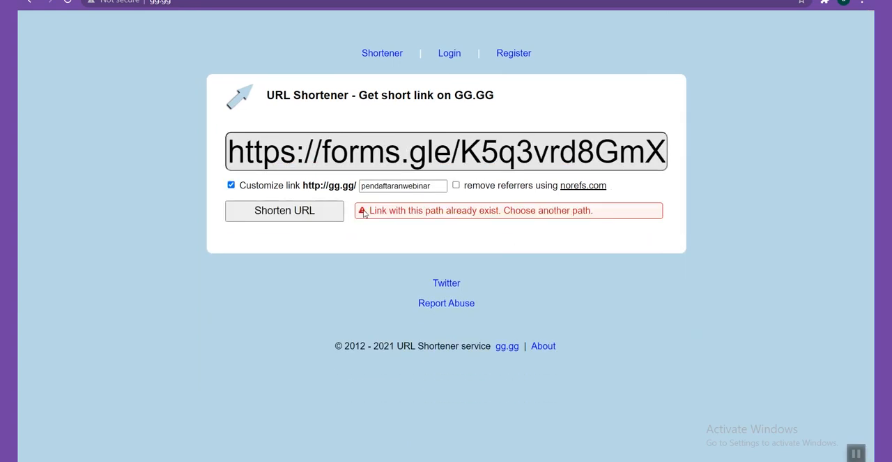
Change the custom path to pendaftaranwebinarjuni2021 and generate the short link
click(436, 185)
text(202)
text(11)
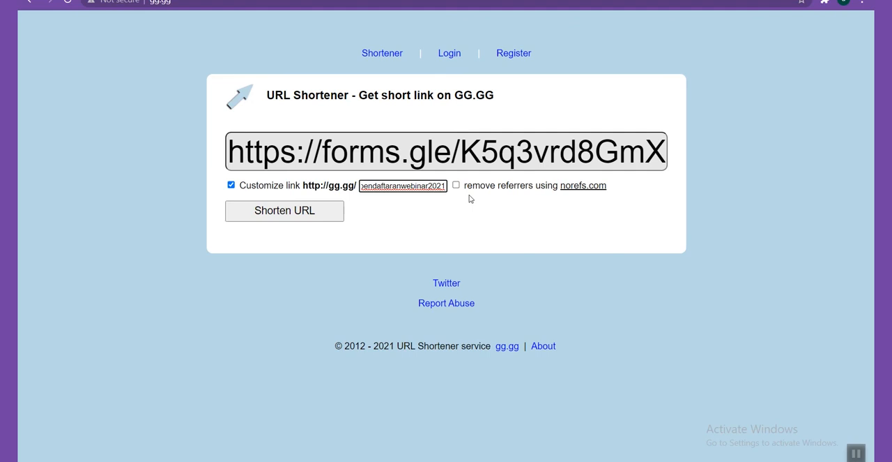
key(Return)
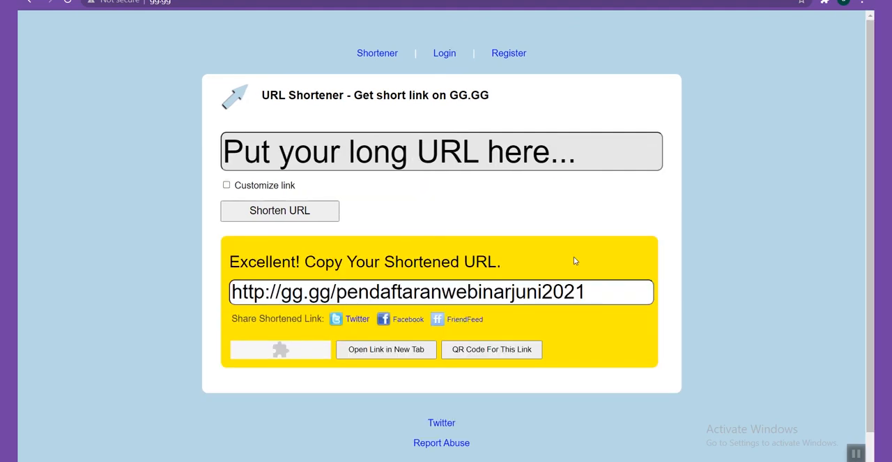
Copy the customized gg.gg link and open it in the other browser to check it
drag(591, 291, 245, 266)
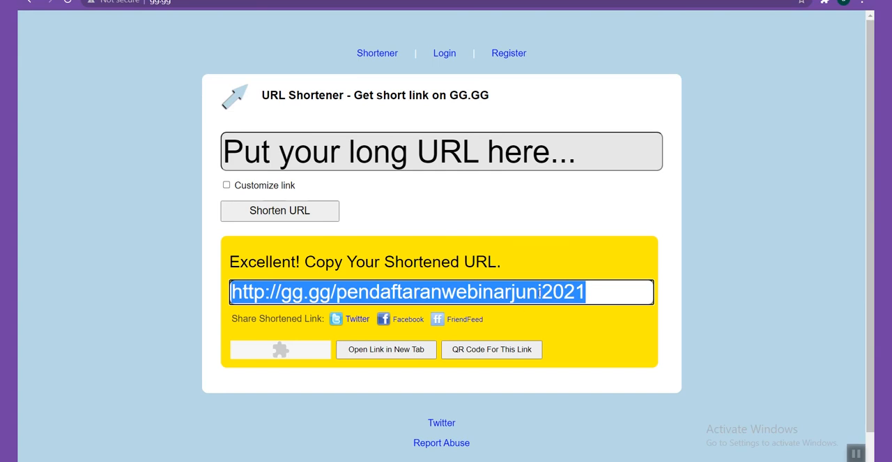
key(alt+Tab)
click(185, 2)
key(ctrl+v)
key(Return)
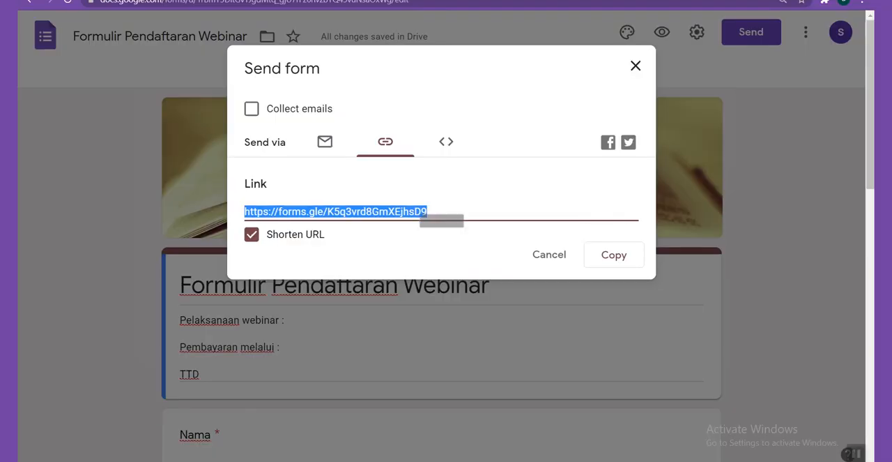
Close the form's sending options, view its responses and stop accepting new ones
click(637, 67)
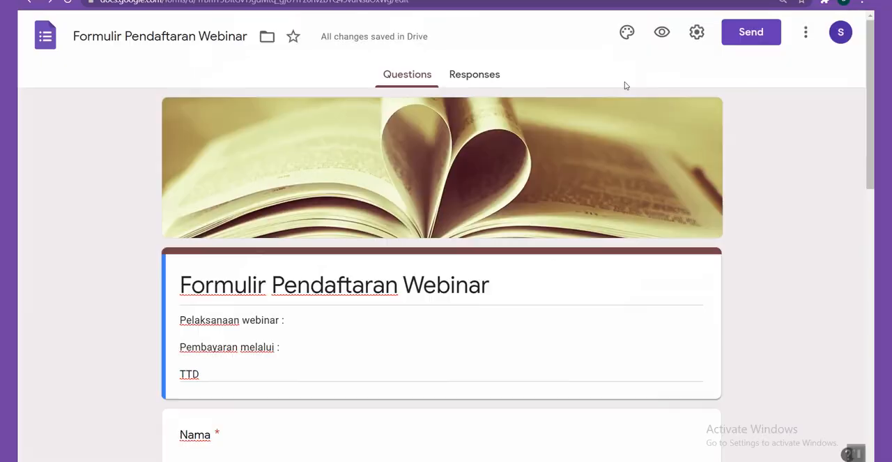
click(463, 78)
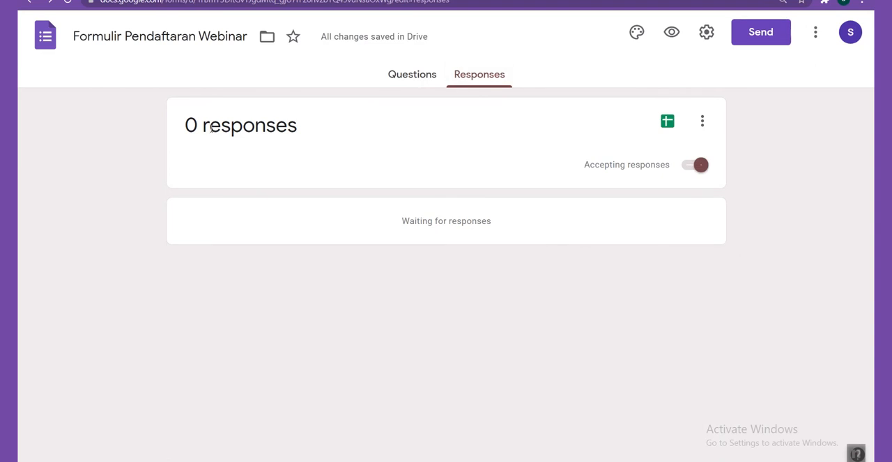
drag(185, 125, 328, 132)
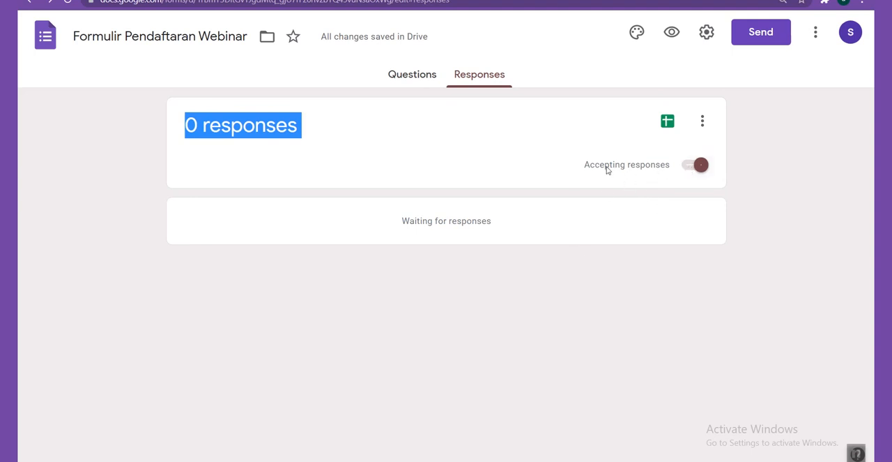
click(688, 167)
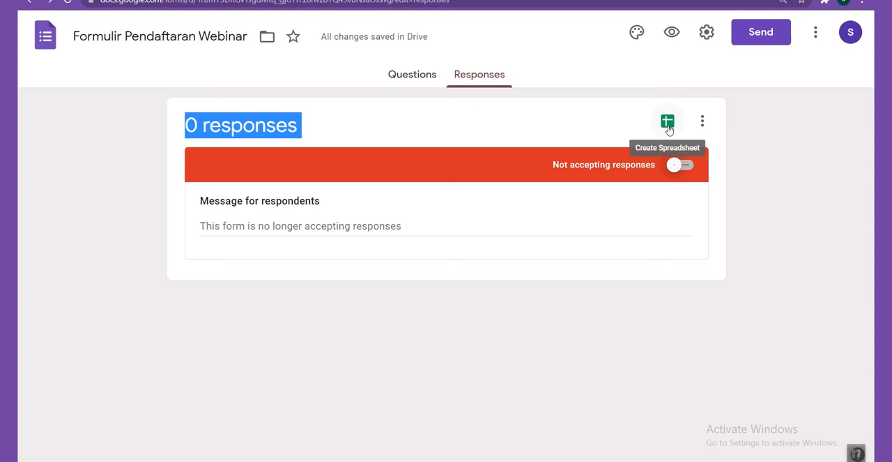
Examine the additional response options, including email notifications and the CSV download
click(702, 126)
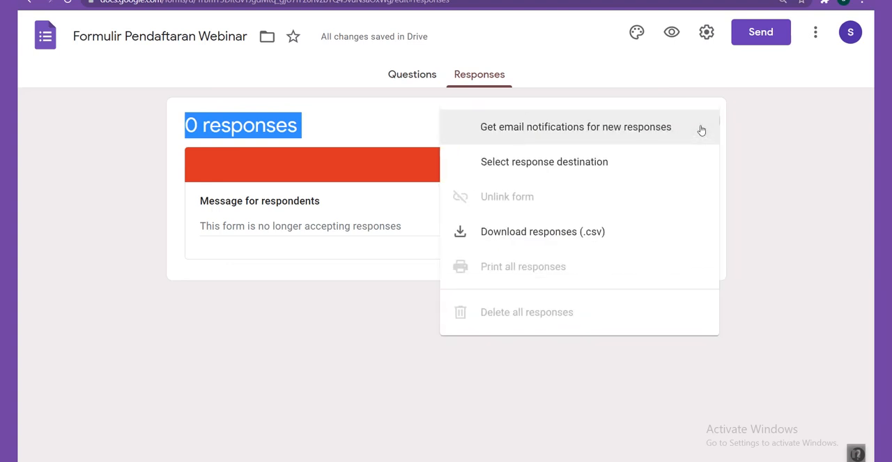
click(765, 134)
click(702, 126)
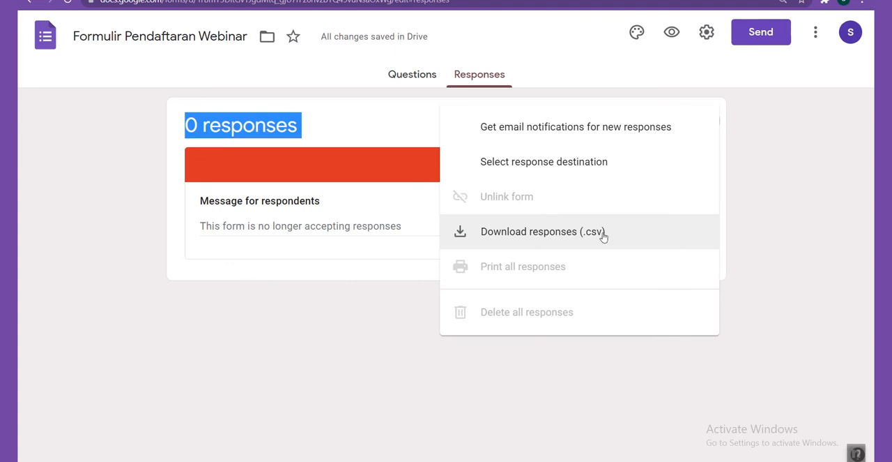
click(627, 237)
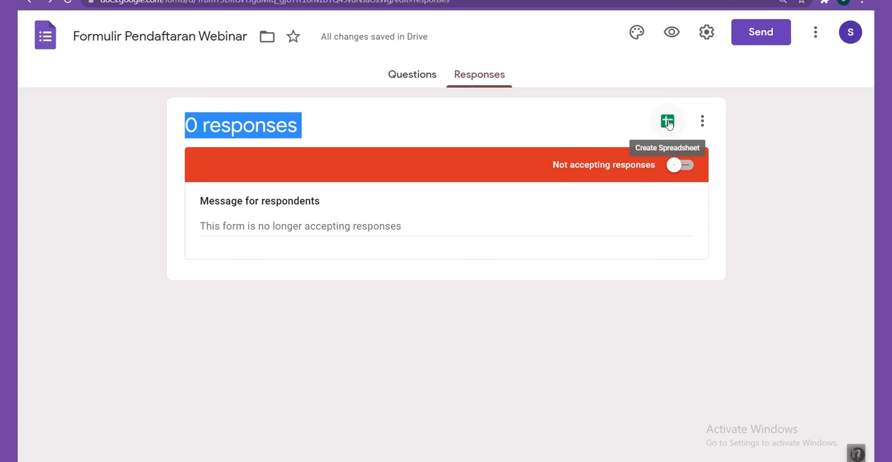
Create a new spreadsheet for collecting the form responses and dismiss the cell edit history tip
click(668, 122)
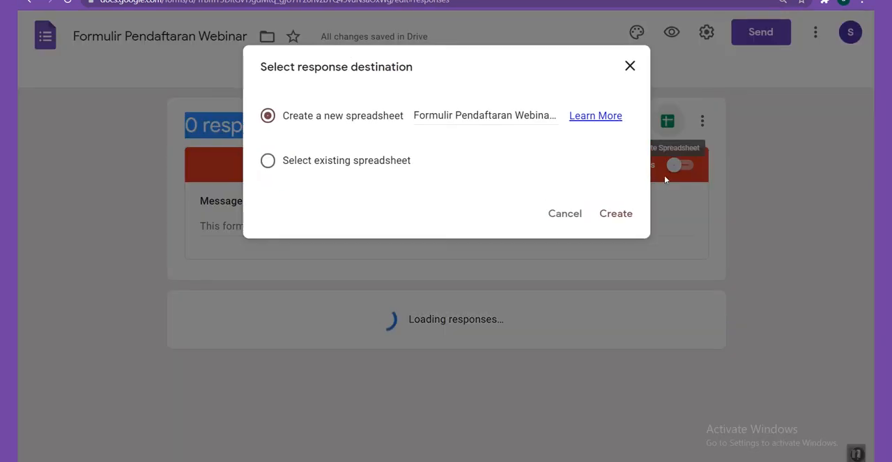
click(613, 216)
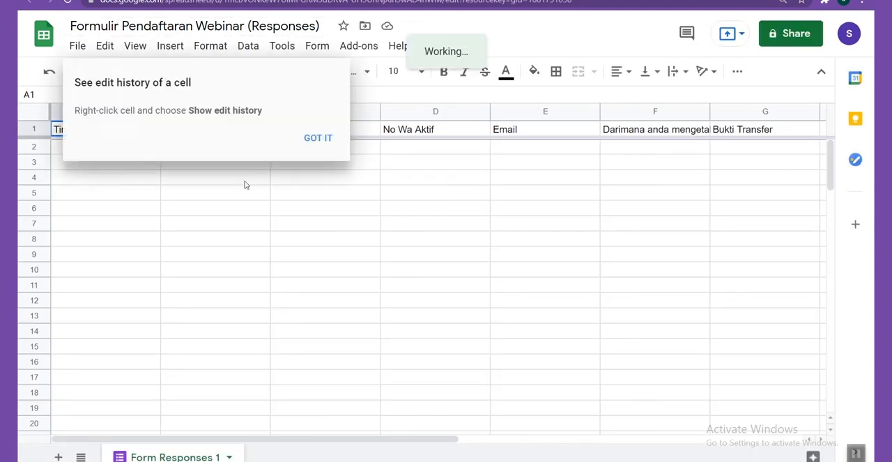
click(318, 138)
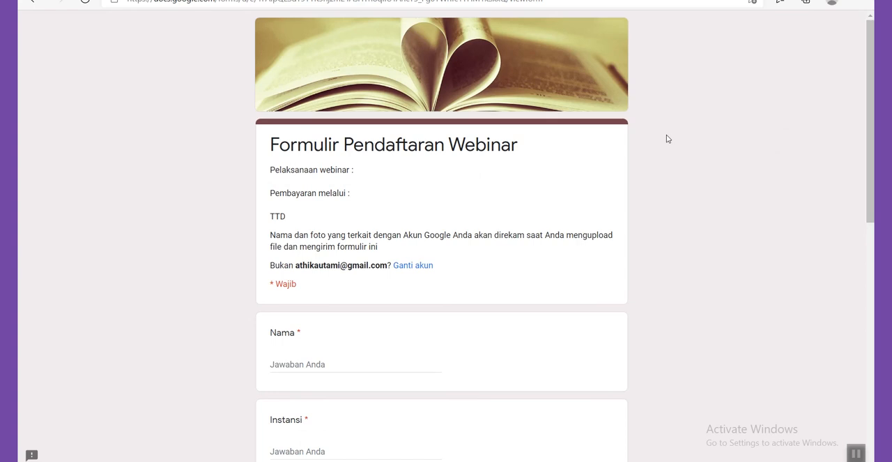
Fill in the open registration form with the respondent's name, institution sidoatjo, WhatsApp number and email address
scroll(666, 139, down, 4)
click(304, 85)
text(adi)
click(309, 175)
text(sidoatjo)
key(Tab)
text(1029304)
click(315, 348)
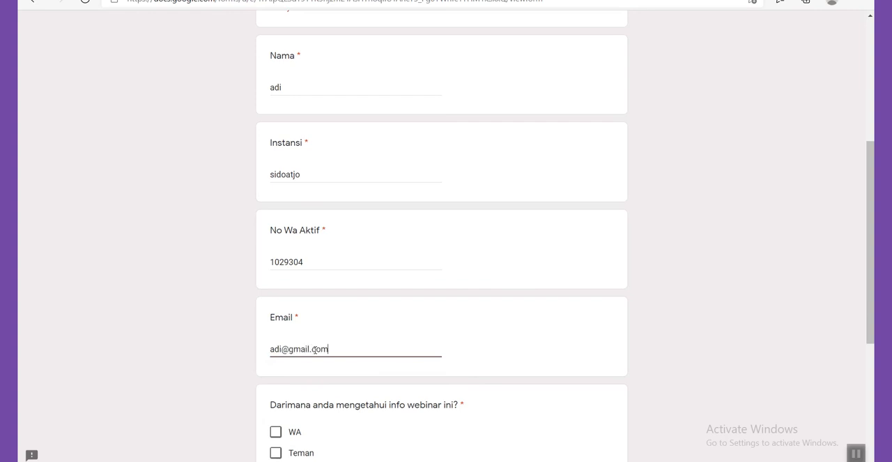
Choose Telegram as the information source, attach a transfer proof file and submit the registration
scroll(279, 335, down, 2)
click(277, 334)
scroll(288, 326, down, 2)
click(288, 325)
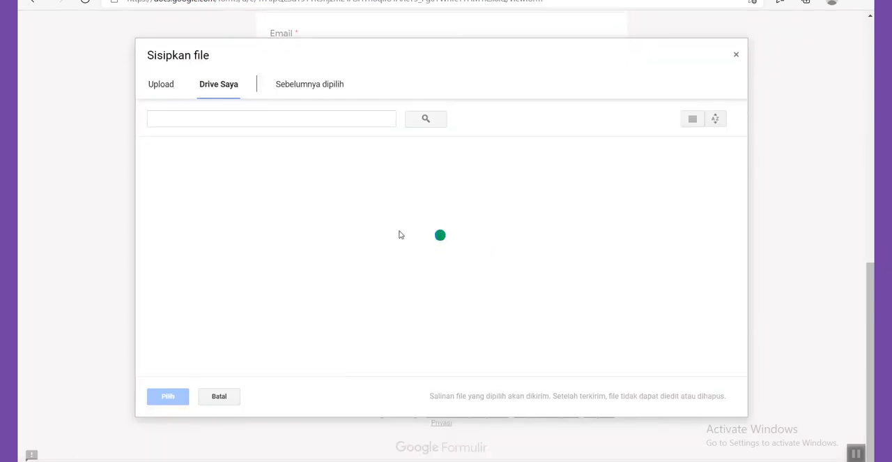
click(225, 85)
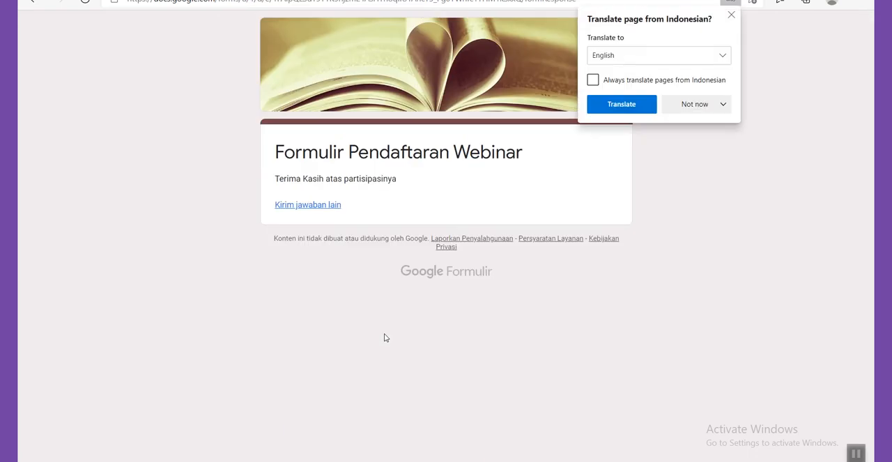
click(732, 15)
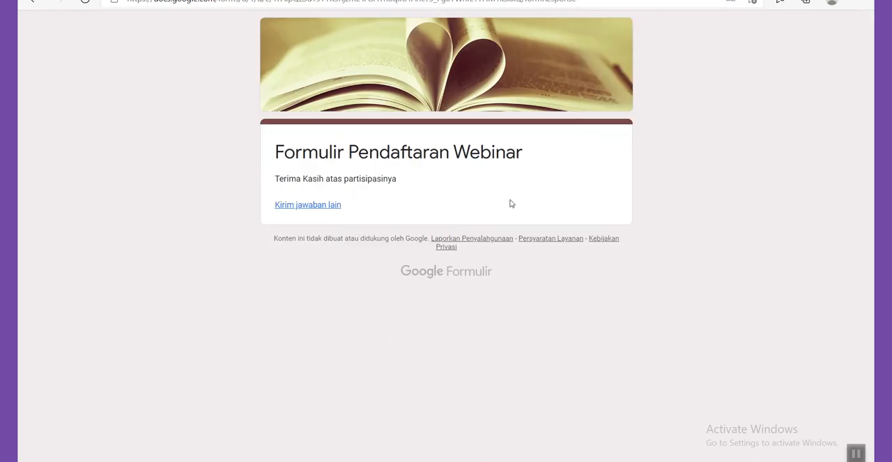
Return to the form editor and review the summary of the submitted response
click(796, 0)
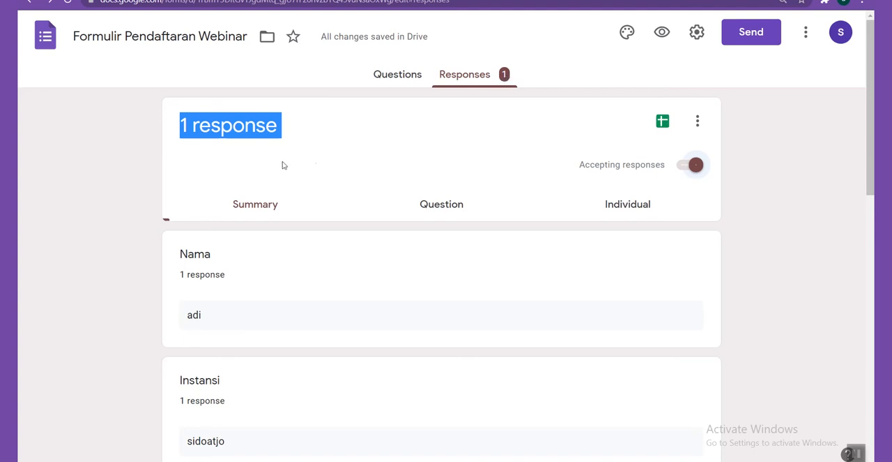
click(283, 129)
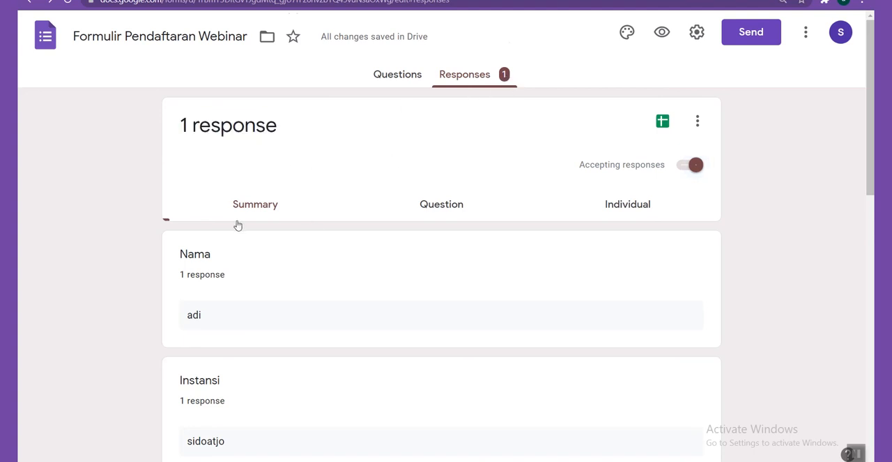
scroll(237, 223, down, 3)
scroll(197, 223, down, 6)
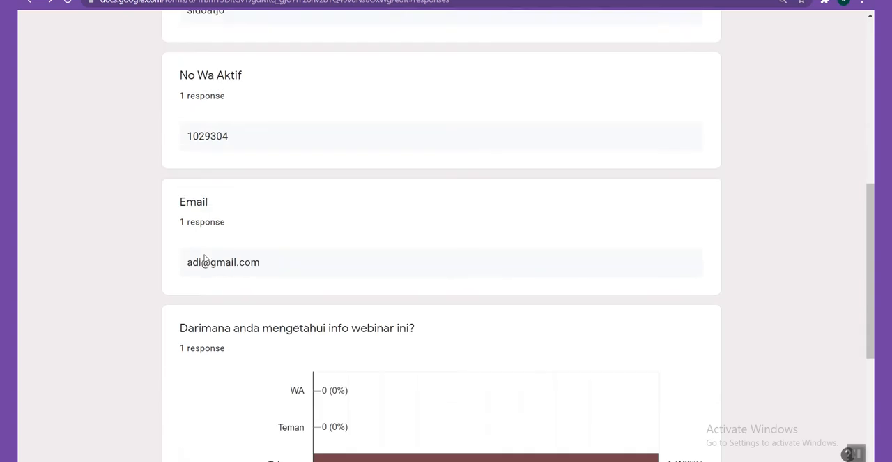
scroll(220, 311, up, 1)
scroll(220, 311, up, 10)
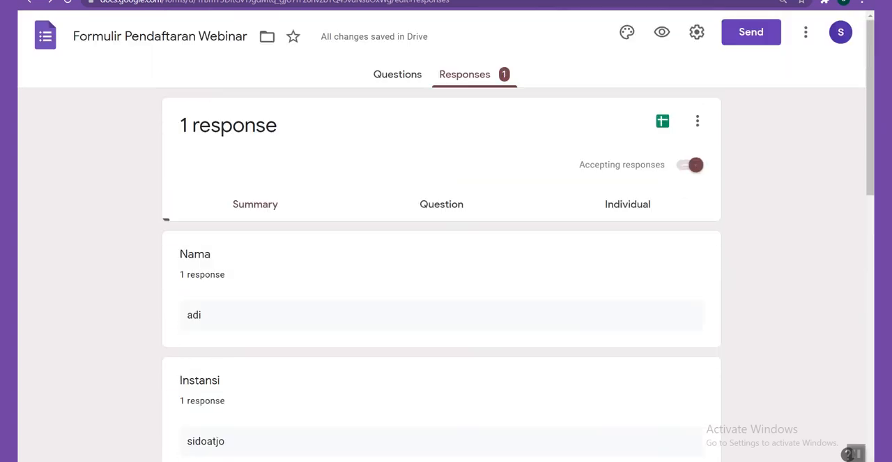
Open the linked response spreadsheet and examine its available download formats
click(661, 122)
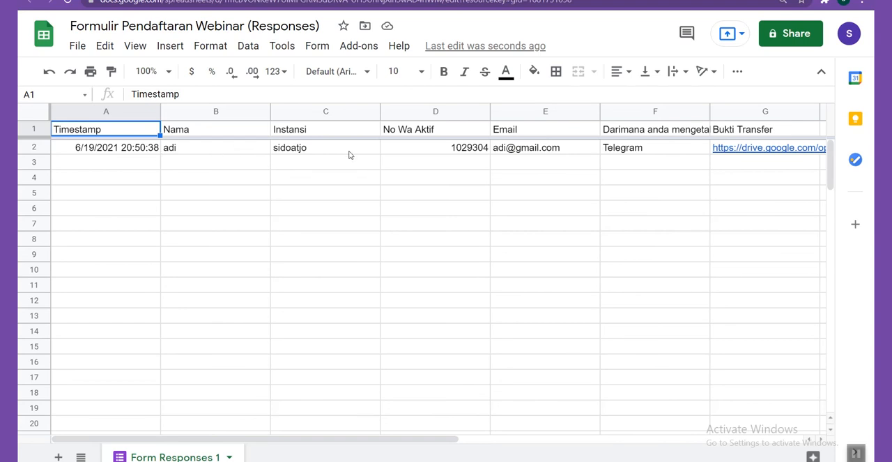
click(436, 223)
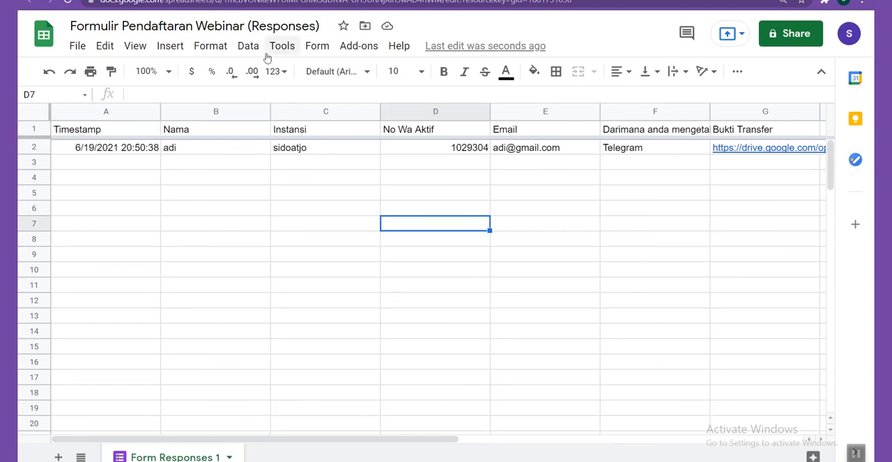
click(78, 46)
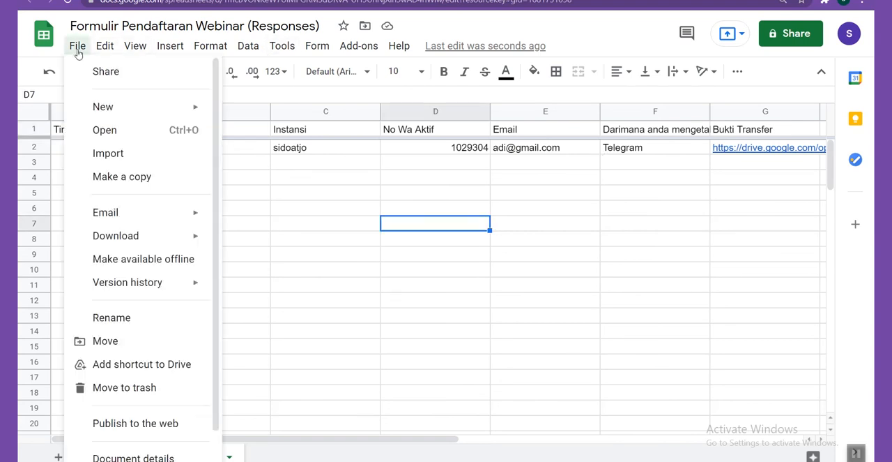
mouse_move(193, 236)
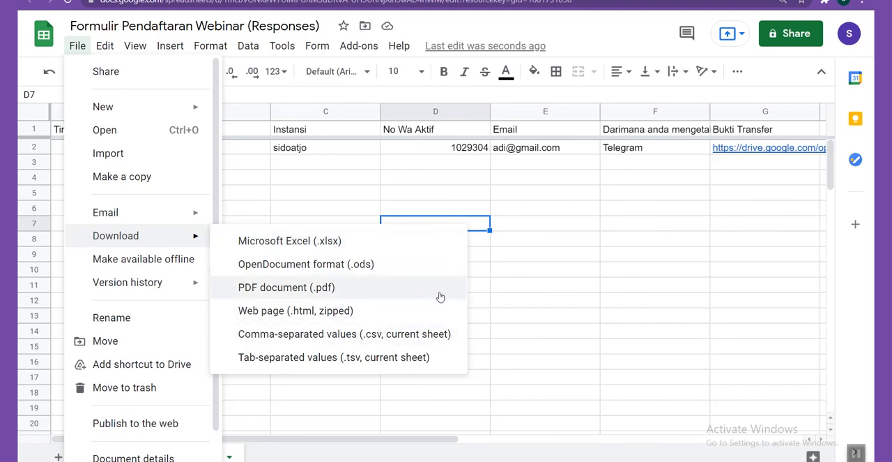
click(545, 240)
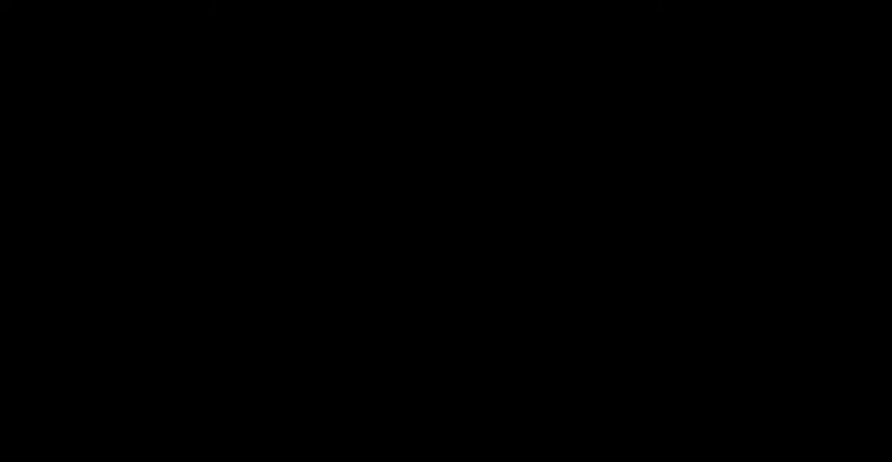